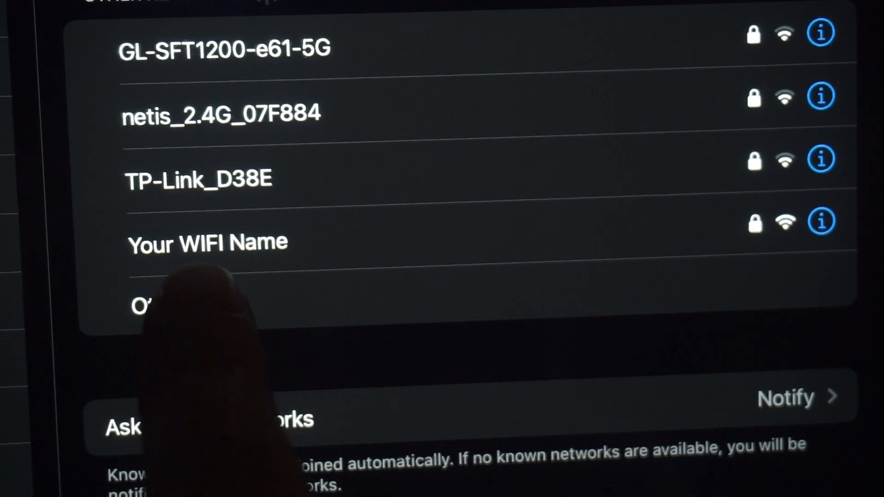
- Join the "Your WIFI Name" Wi-Fi network with its network password
left_click(281, 244)
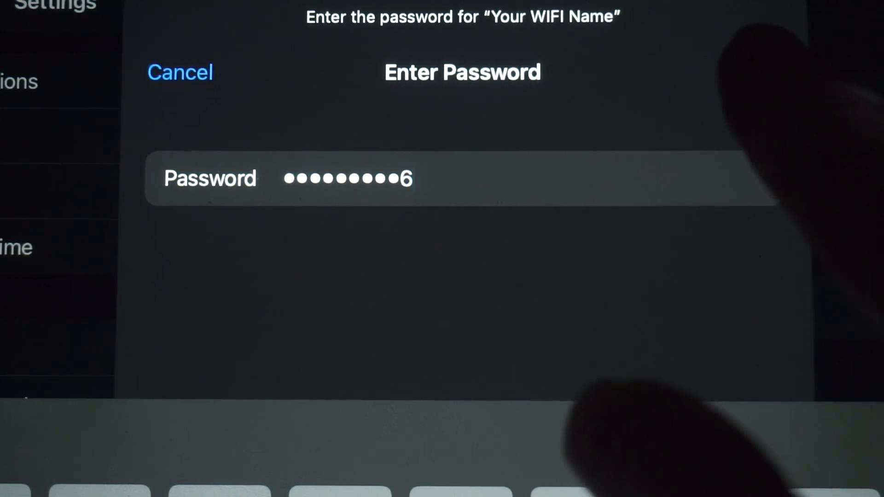
left_click(763, 71)
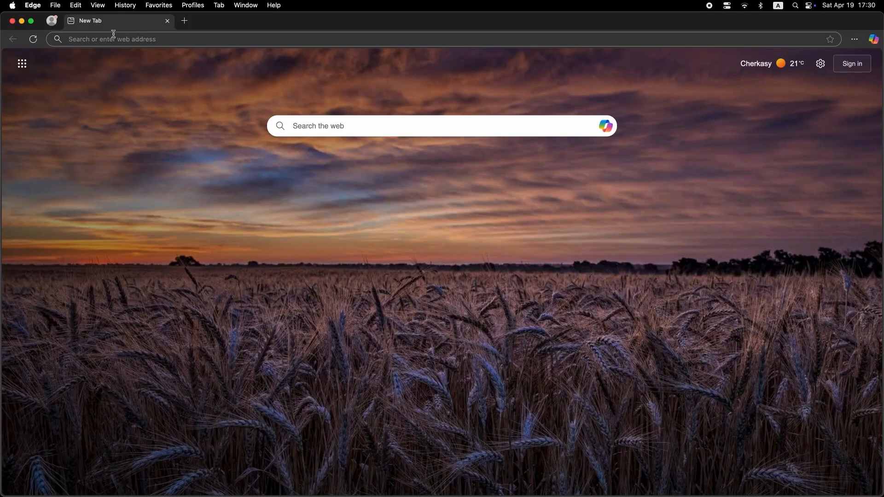
- Switch to Microsoft Edge and open the router's web interface at 192.168.1.1
left_click(114, 34)
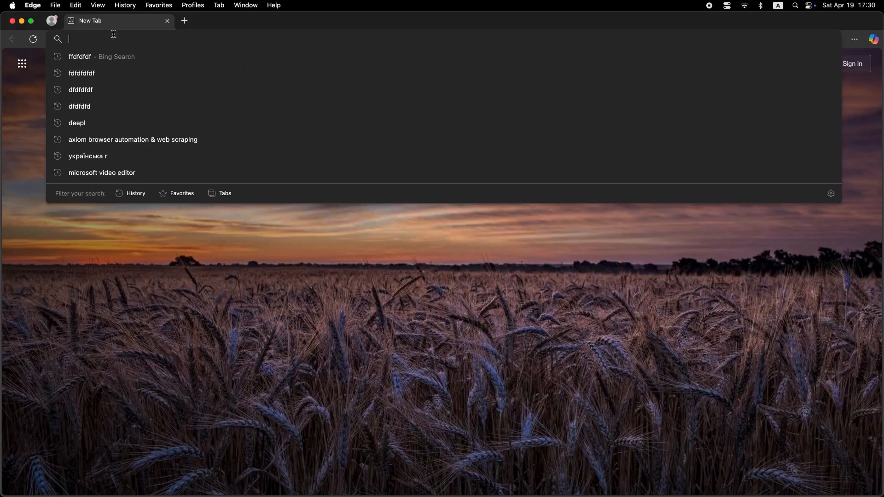
type("192")
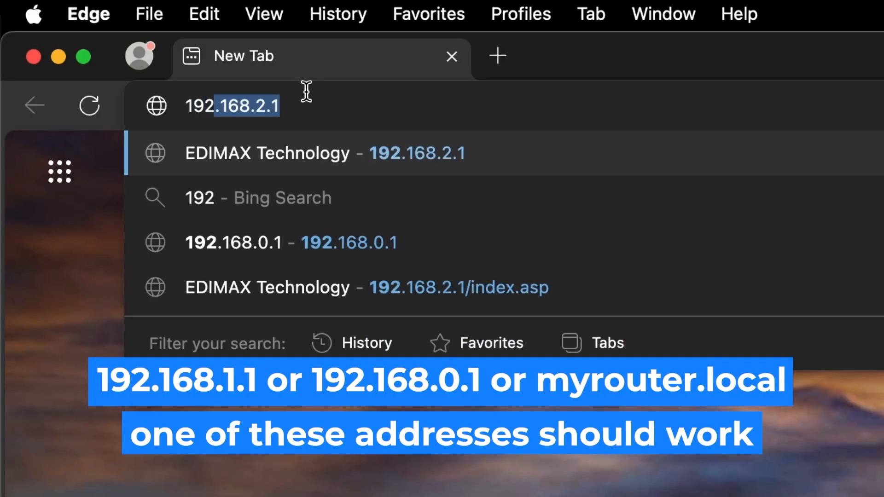
key("Right")
key("Left")
key("Left")
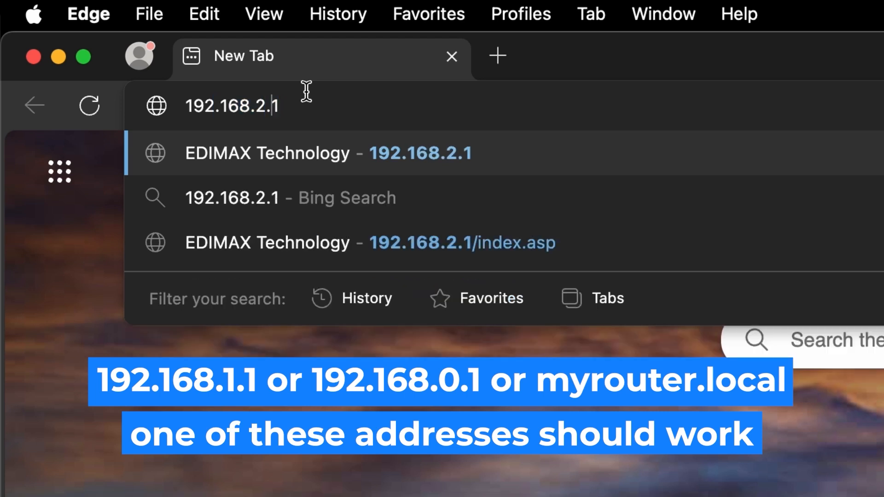
key("BackSpace")
type("1")
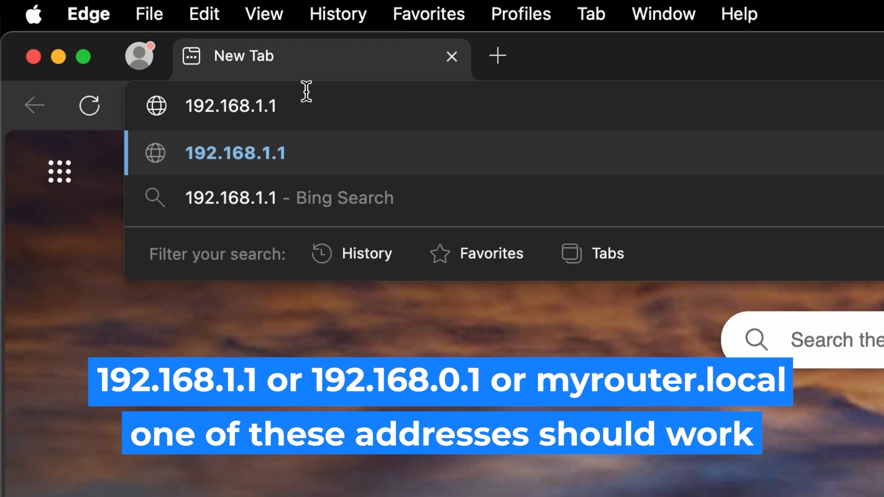
key("Return")
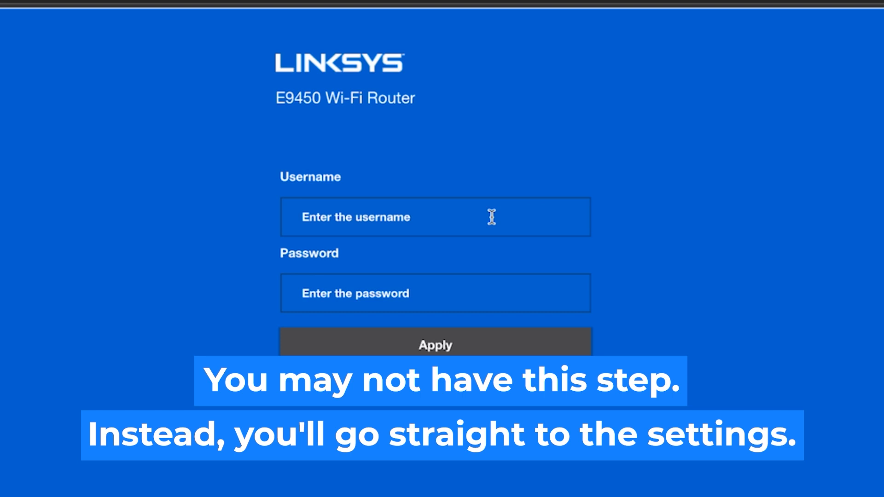
- Sign in to the Linksys router page with the username admin and the account password
left_click(492, 217)
type("a")
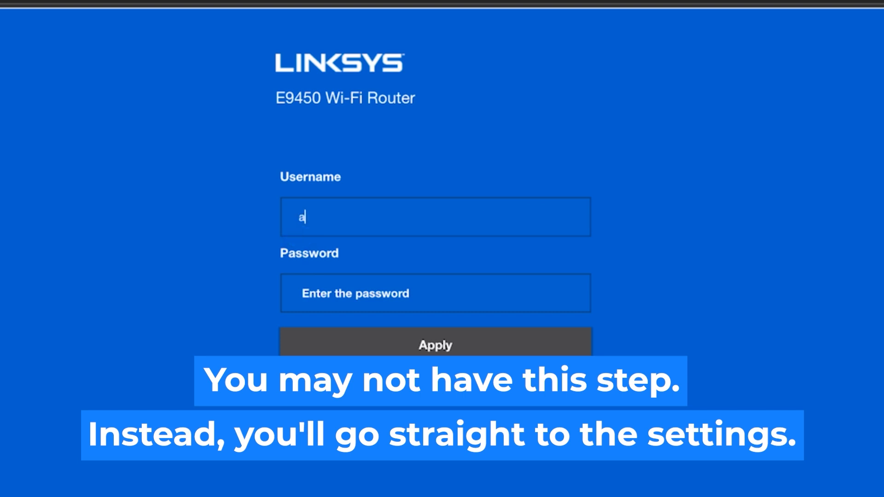
type("dmin")
left_click(441, 296)
type("admin")
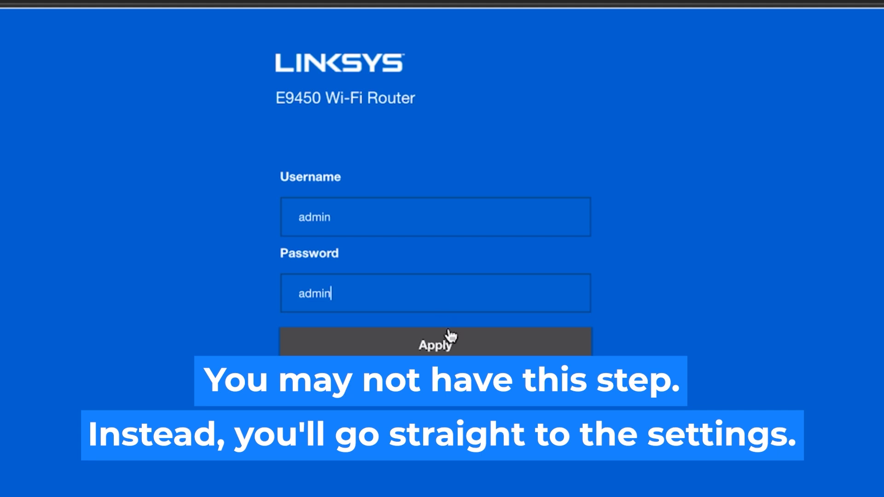
left_click(444, 346)
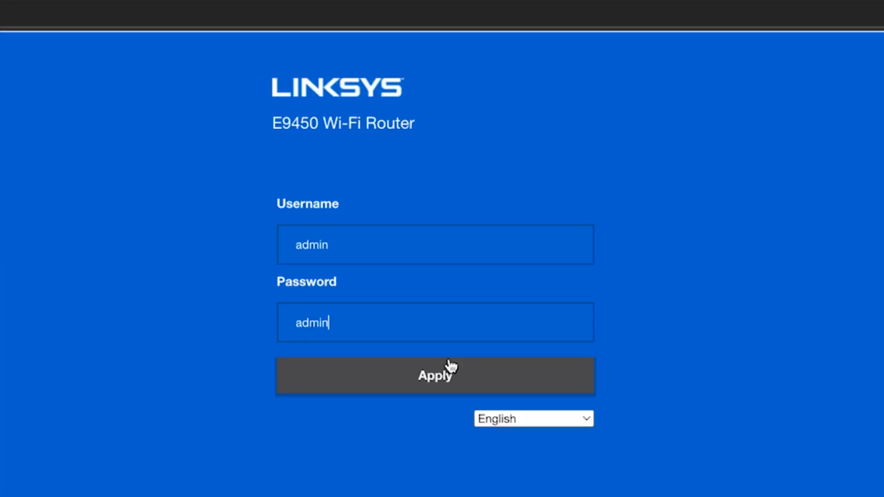
left_click(443, 372)
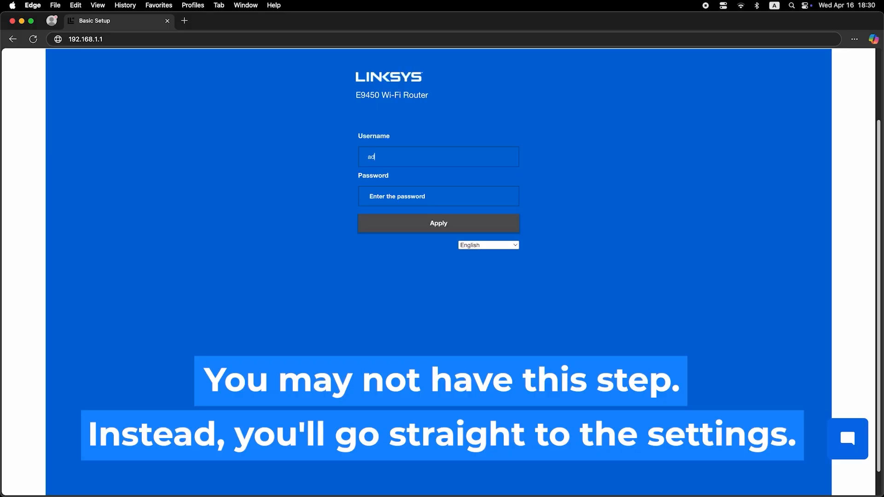
- Fill in the router login again with the username admin and the default login password
type("min")
left_click(441, 198)
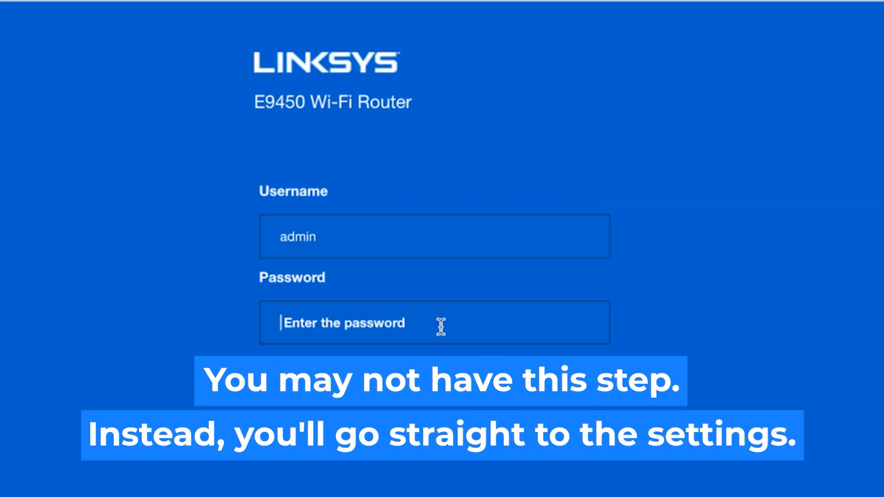
type("admin")
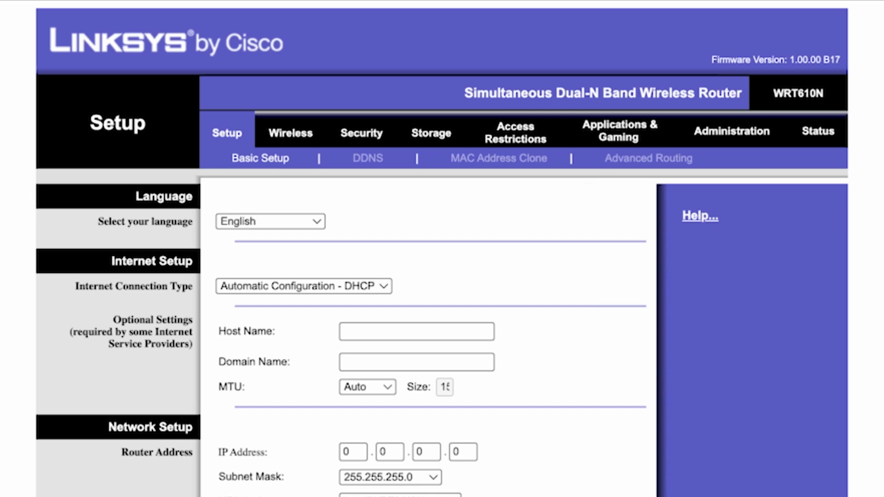
- Select English as the language in the router's basic setup
left_click(314, 225)
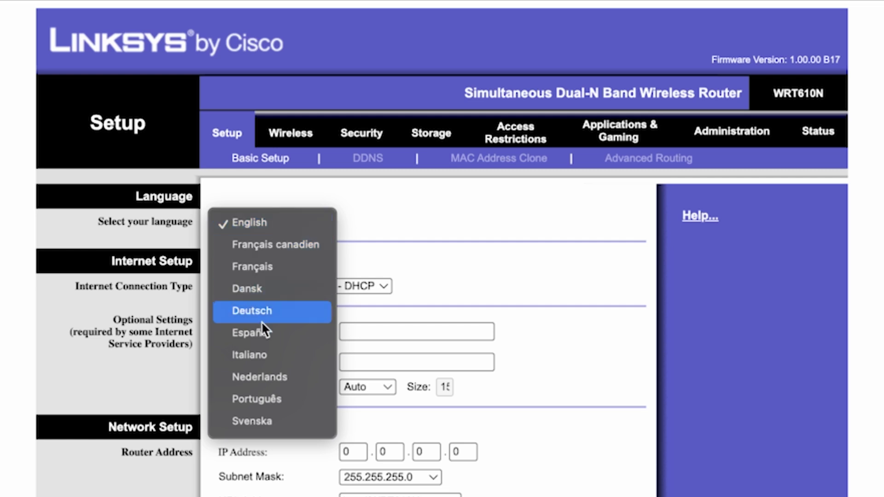
left_click(277, 221)
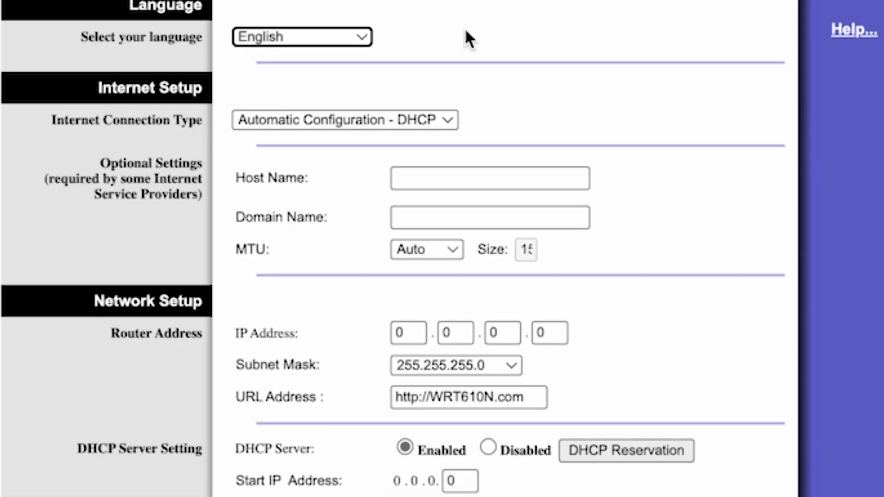
- Try PPPoE and Static IP as the internet connection type and return it to Automatic Configuration - DHCP
left_click(441, 122)
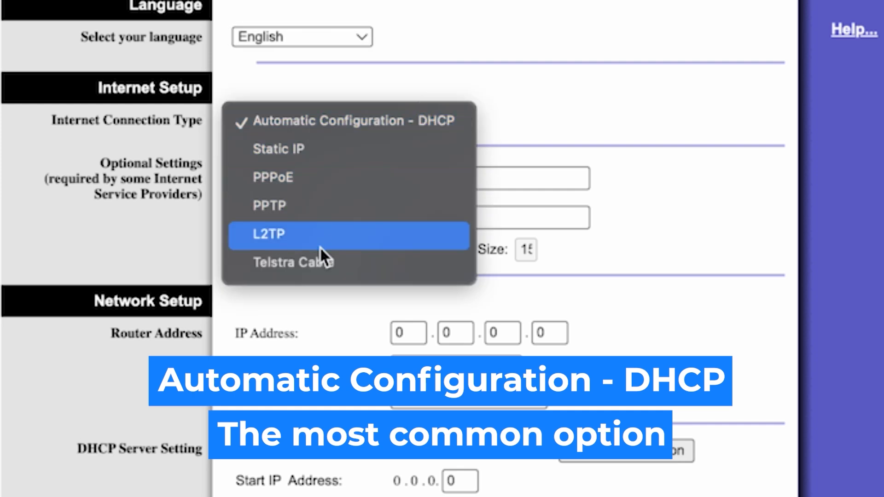
left_click(313, 177)
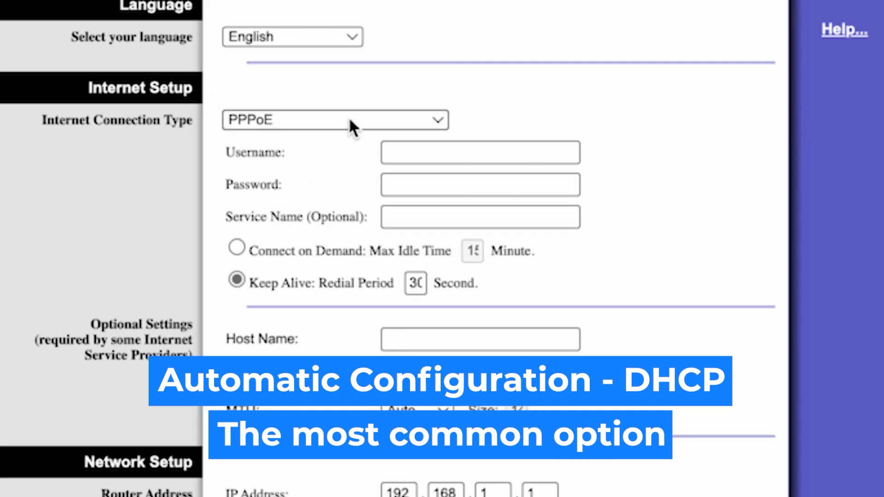
left_click(349, 120)
left_click(316, 92)
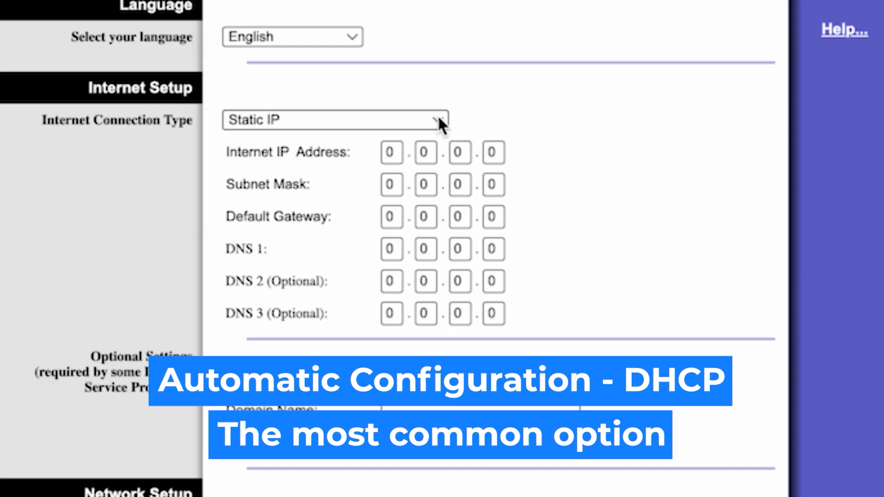
left_click(437, 118)
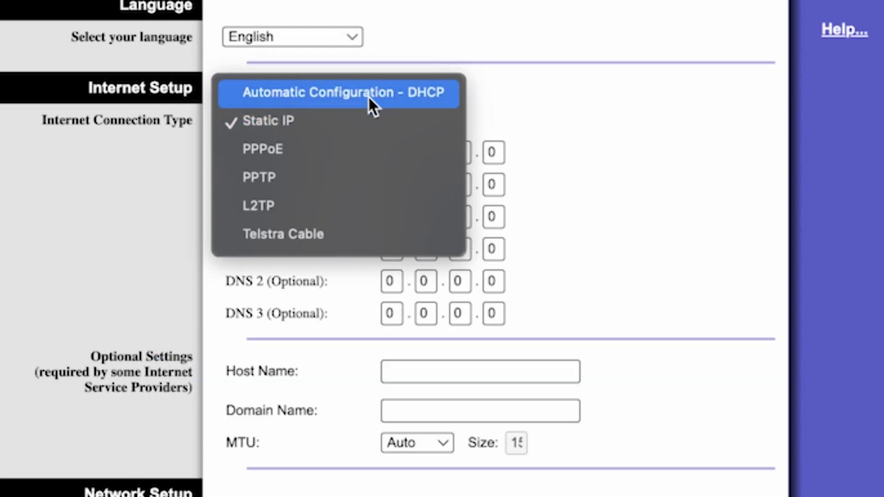
left_click(402, 93)
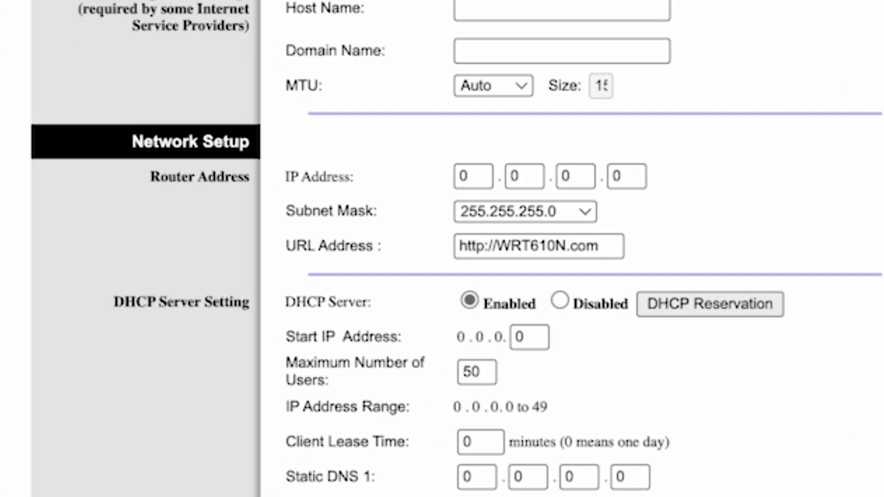
- Set the router's IP address in Network Setup to 192.168.1.1
left_click(478, 175)
key("BackSpace")
type("192")
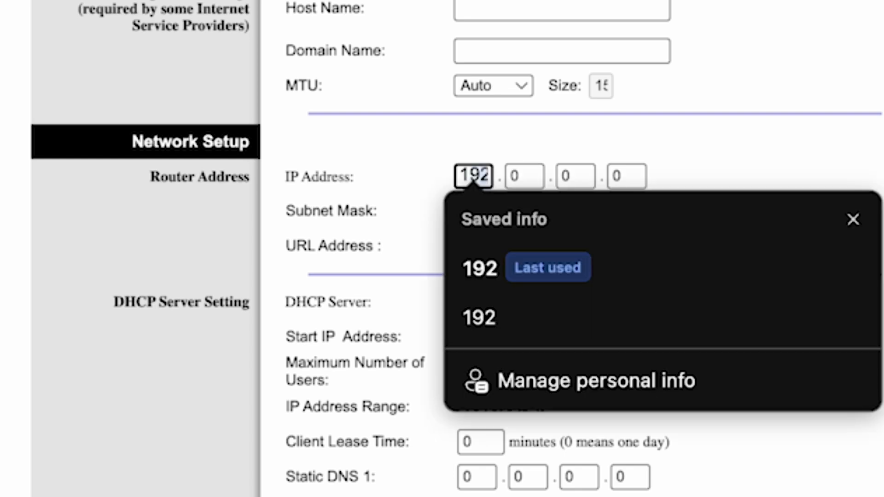
left_click(492, 281)
left_click(526, 176)
key("BackSpace")
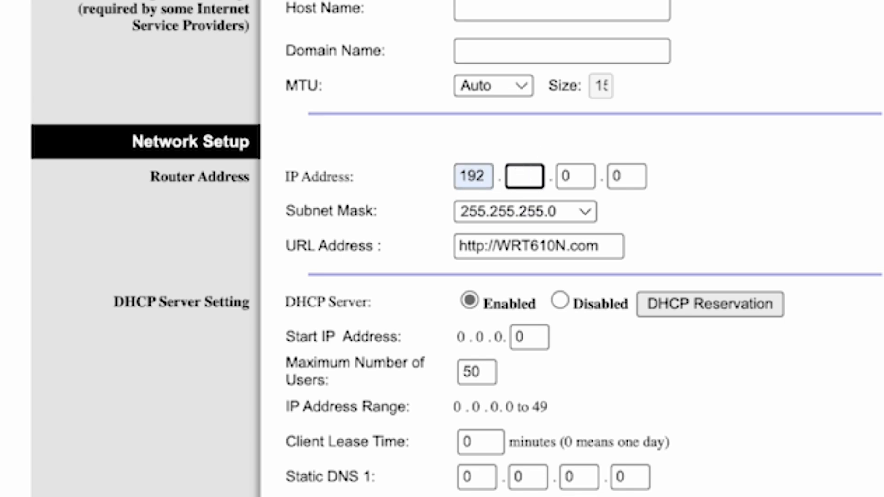
type("168")
left_click(530, 269)
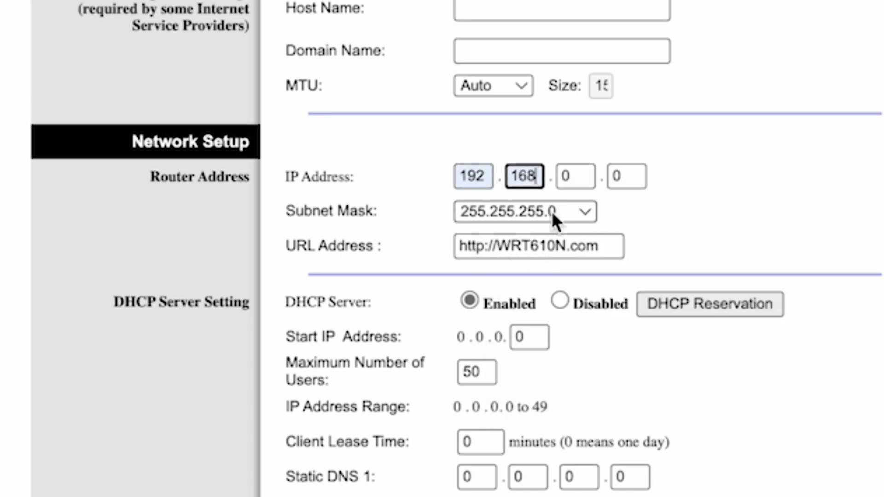
left_click(574, 175)
key("BackSpace")
type("1")
left_click(630, 176)
key("BackSpace")
type("1")
left_click(829, 155)
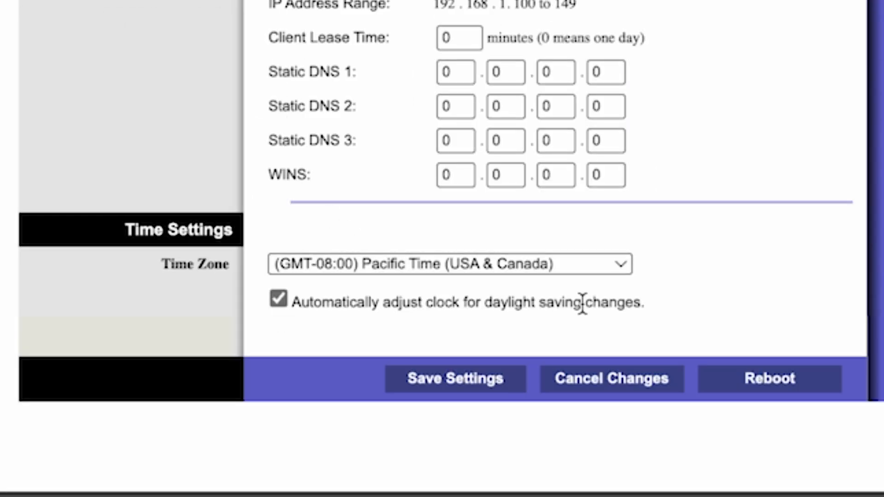
- Set the time zone to (GMT+12:00) New Zealand and save the basic setup settings
left_click(601, 260)
scroll(477, 322, "down", 10)
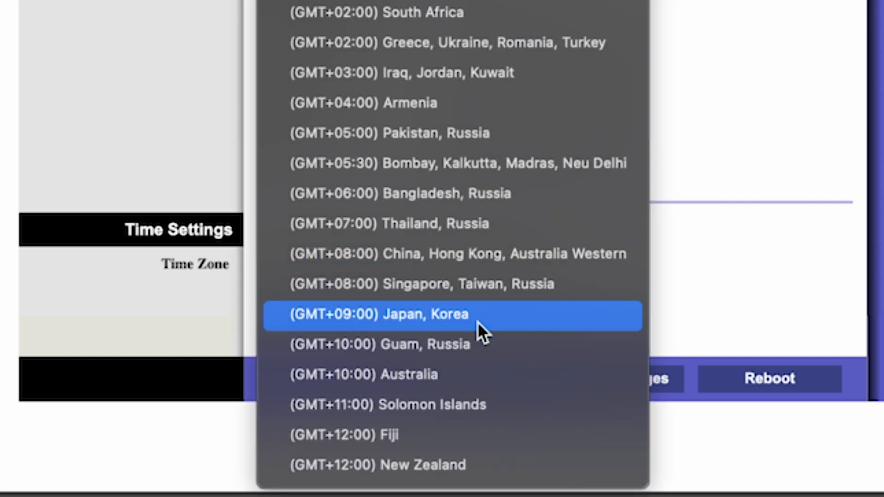
left_click(437, 464)
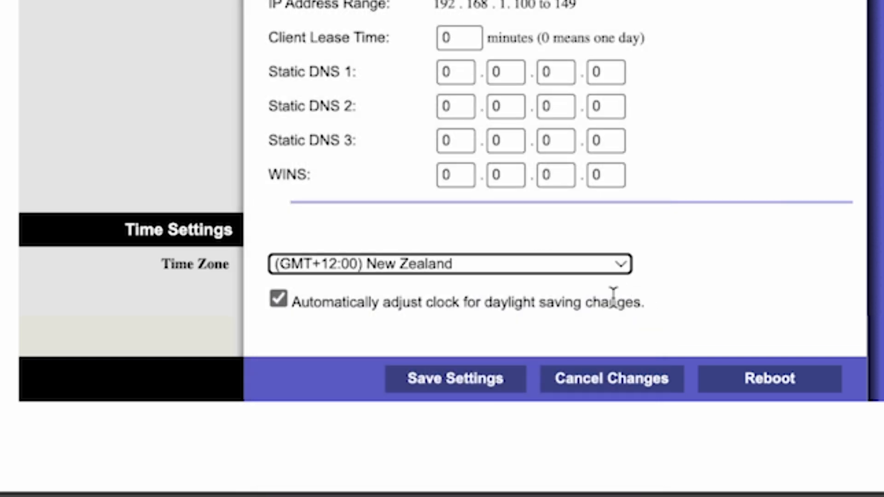
left_click(474, 386)
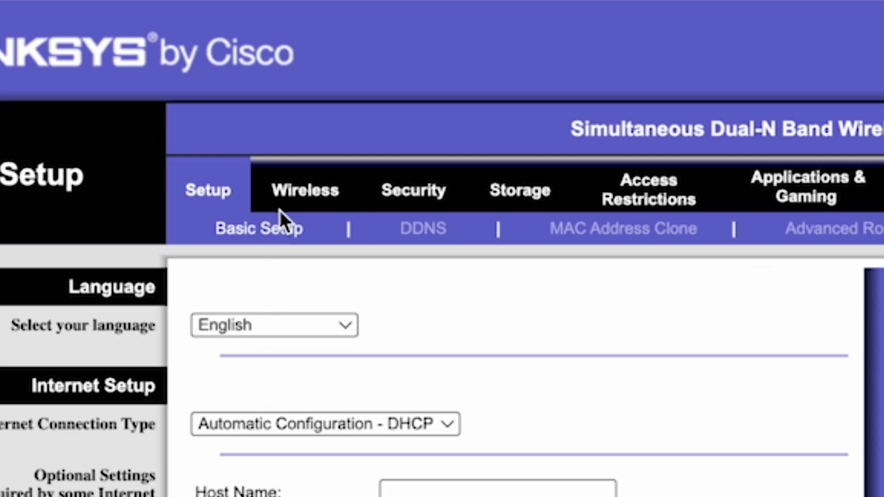
- Change the 5GHz network name (SSID) in the basic wireless settings to linksys and save the settings
left_click(302, 189)
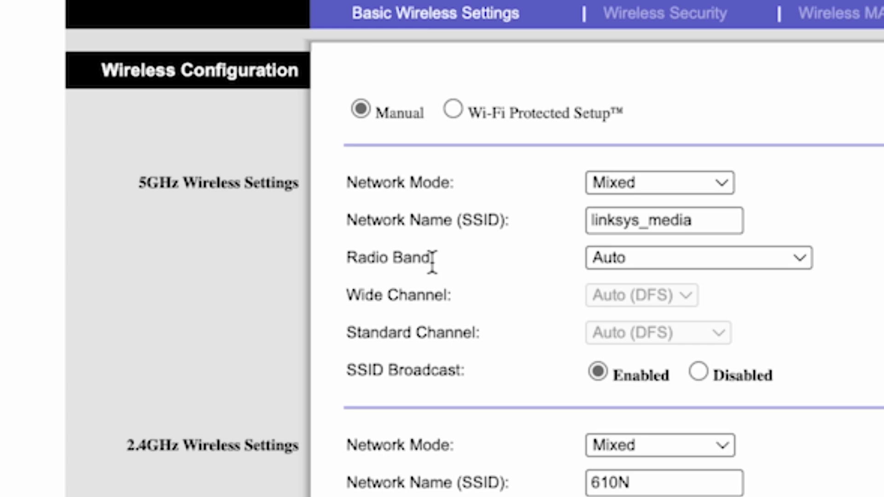
left_click(647, 220)
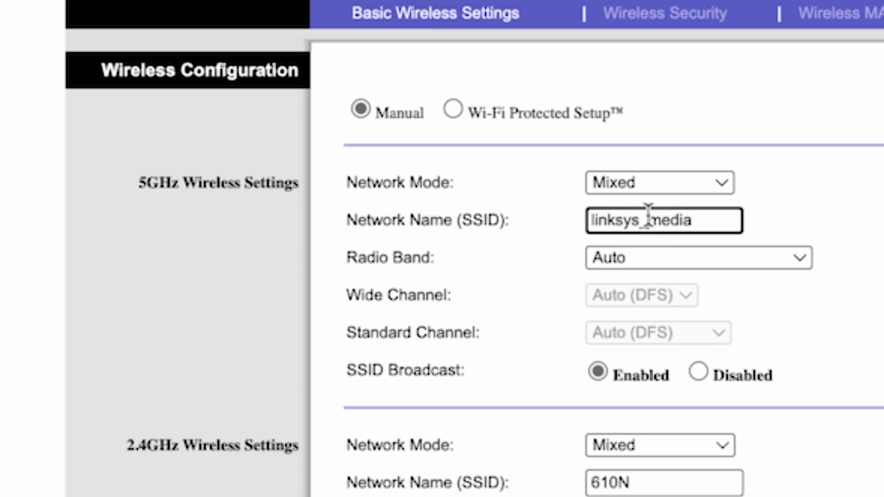
left_click_drag(638, 220, 741, 220)
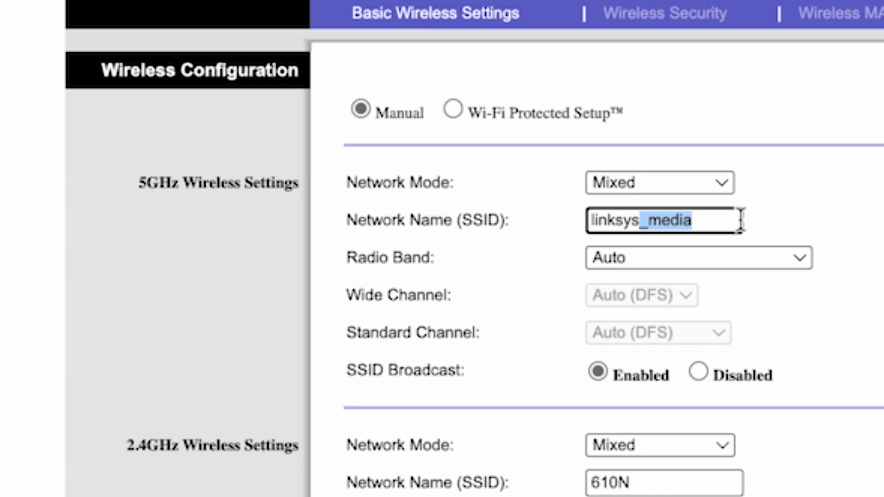
key("BackSpace")
left_click(806, 201)
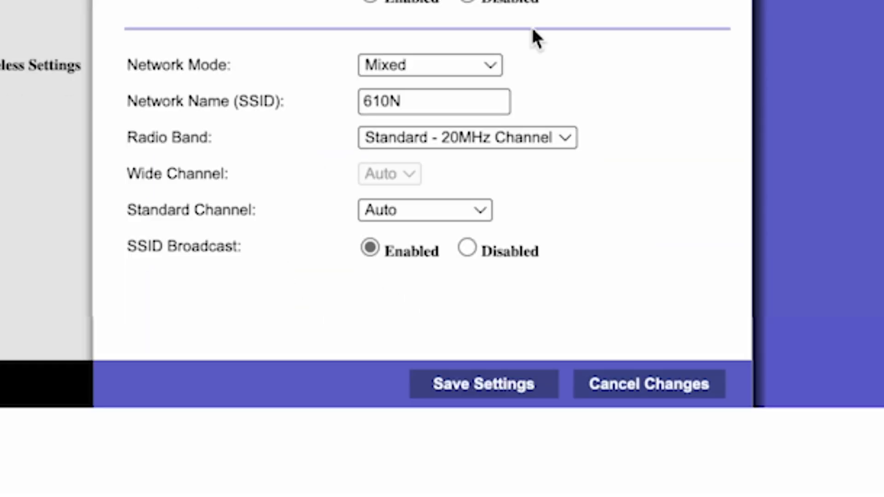
left_click(493, 395)
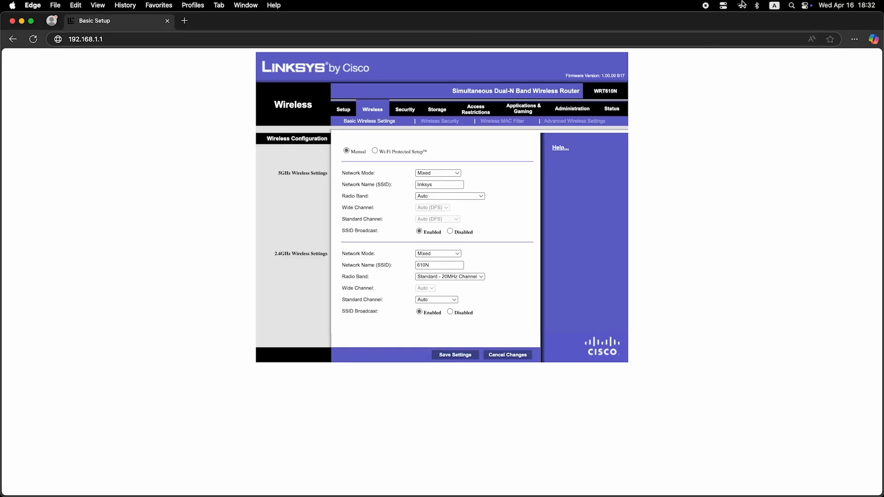
- Reconnect the computer to the router's network from the system's Wi-Fi network list
left_click(742, 4)
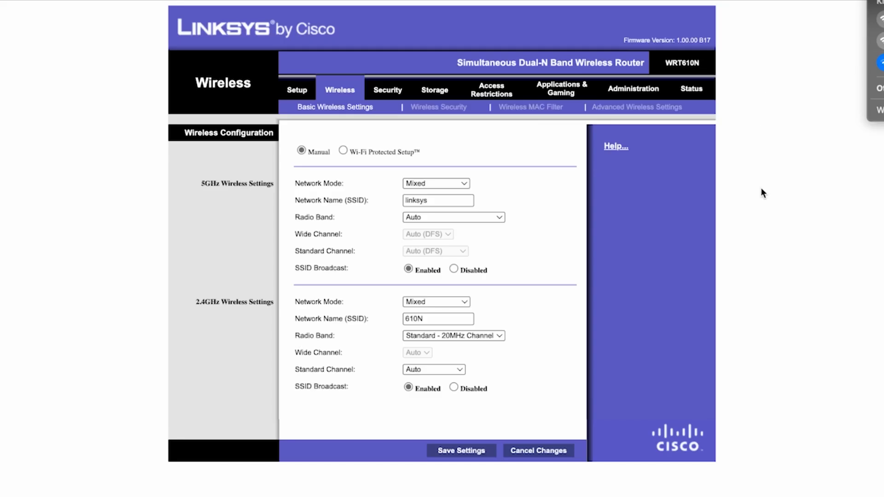
left_click(761, 189)
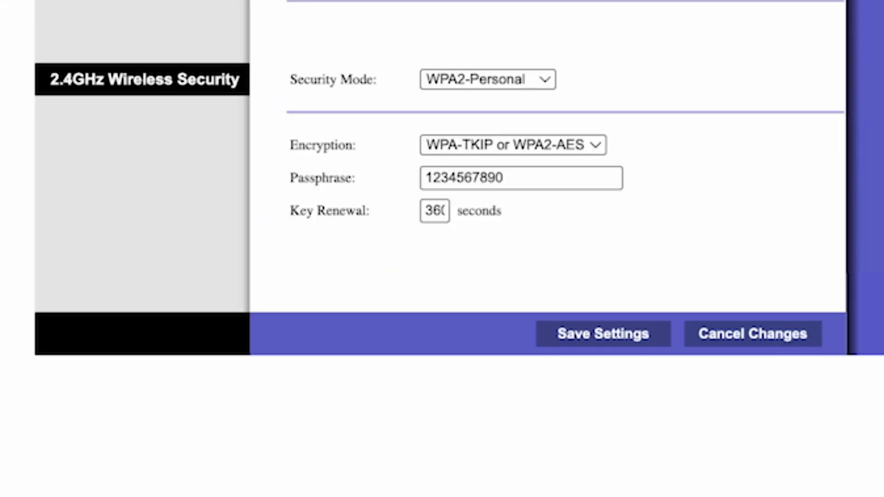
- Save the 2.4GHz WPA2-Personal security settings with the Wi-Fi passphrase and reconnect the computer to the Linksys network
left_click(555, 177)
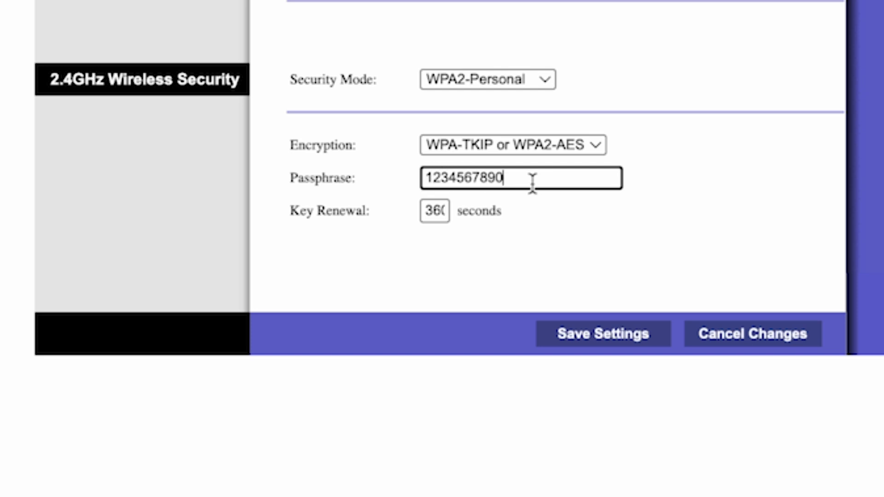
left_click(608, 340)
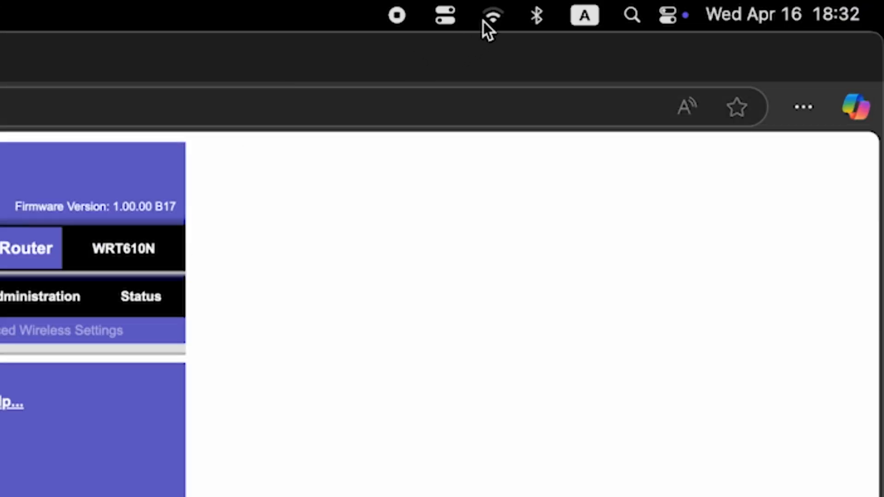
left_click(485, 19)
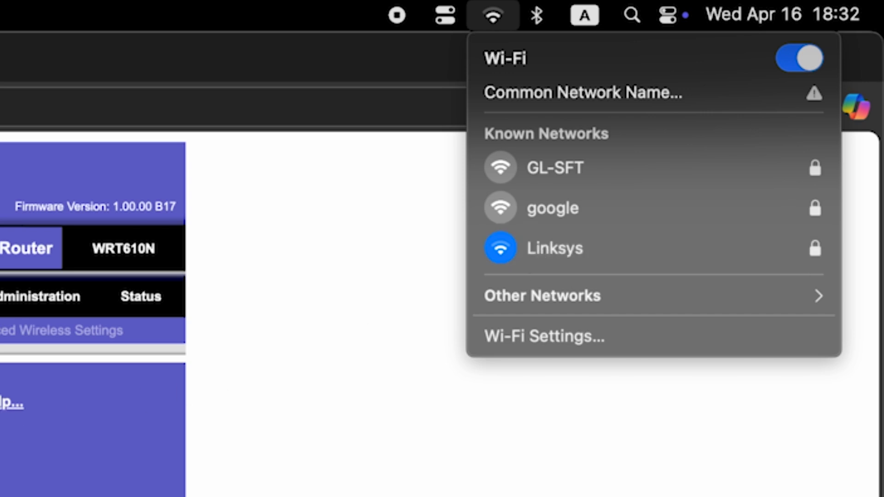
left_click(507, 193)
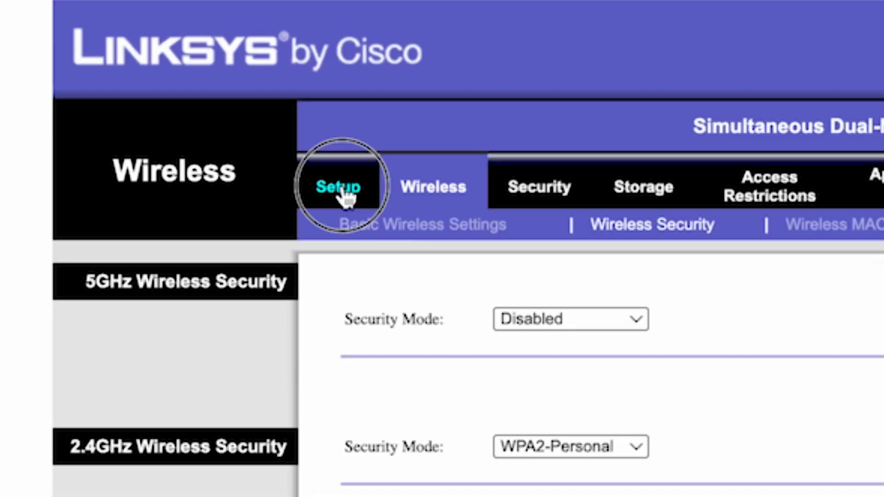
- Reboot the router from the basic setup page and confirm the reboot
left_click(341, 189)
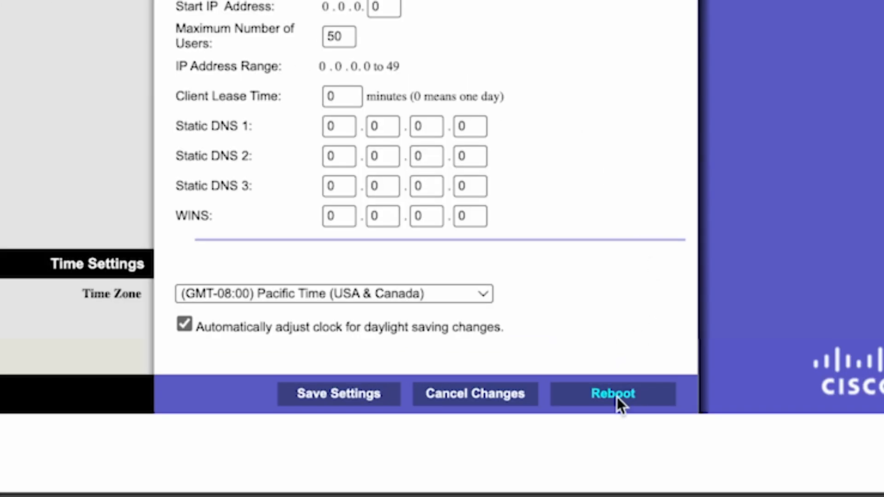
left_click(617, 397)
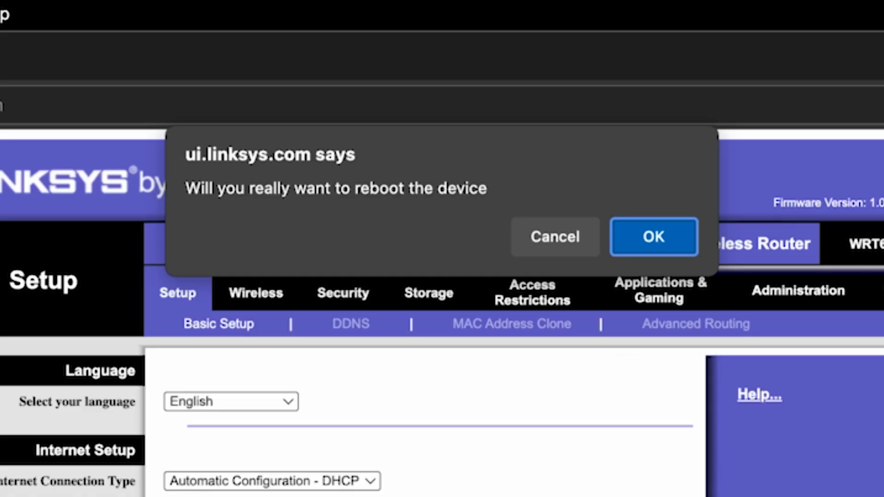
left_click(641, 236)
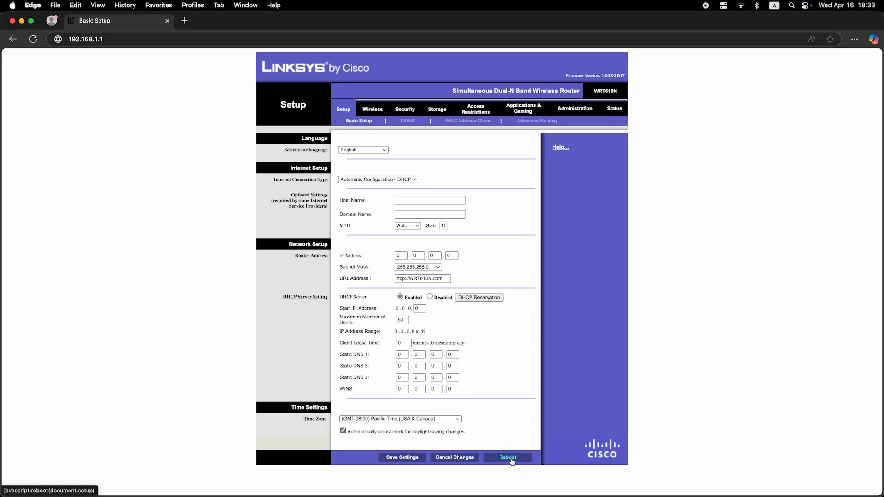
- Test the internet connection by searching the web for dfdfdfd in a new browser tab, and close that tab
key("super+t")
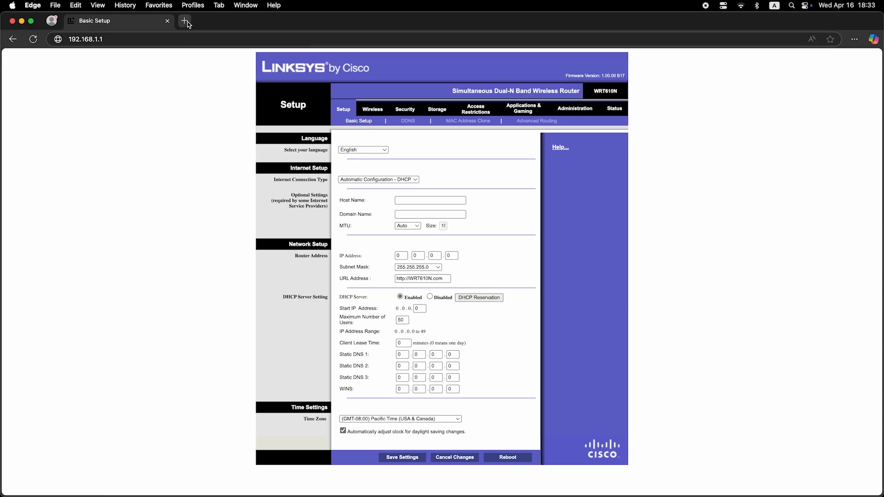
type("dfdfdfd")
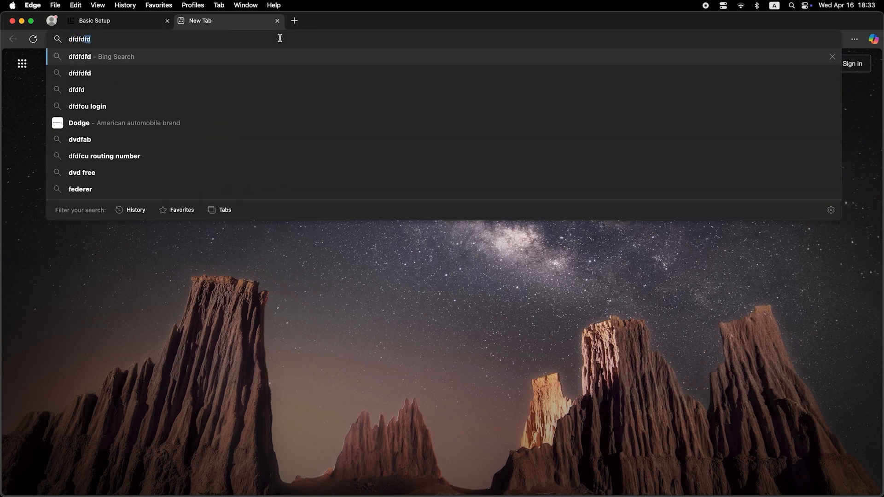
key("Return")
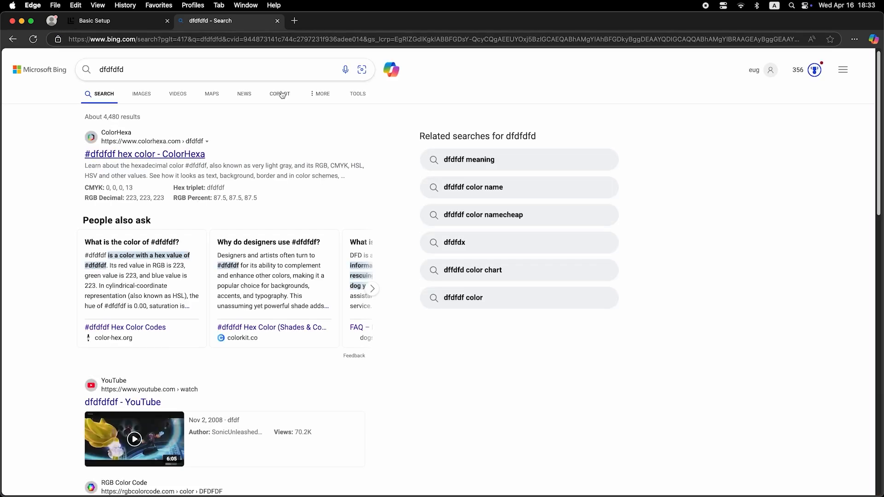
left_click(279, 21)
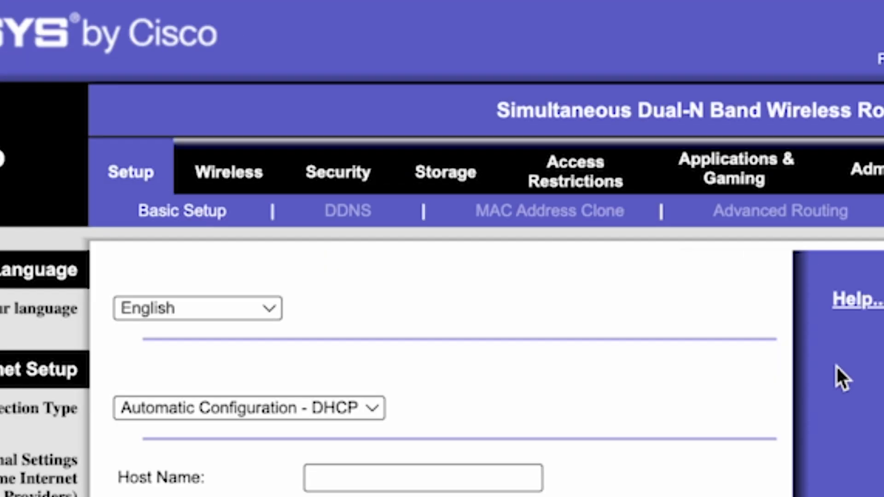
- Enable MAC Address Clone in the router's setup and clone the computer's MAC address
left_click(124, 174)
left_click(567, 213)
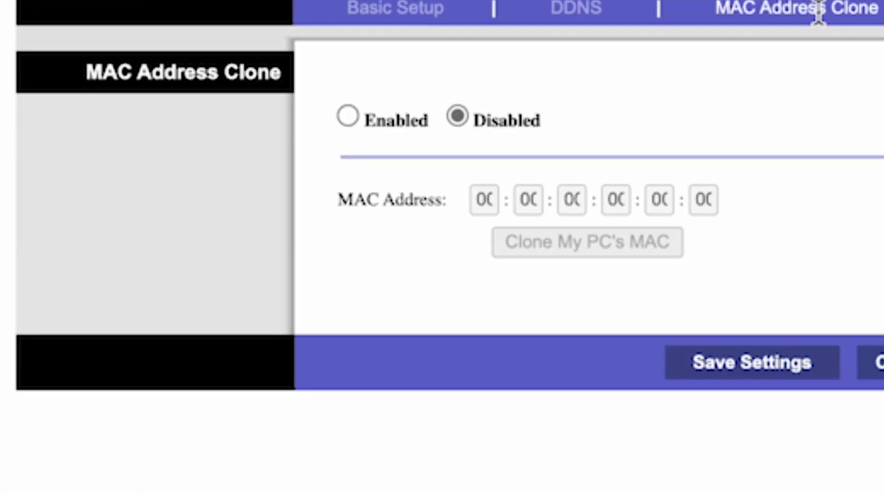
left_click(347, 116)
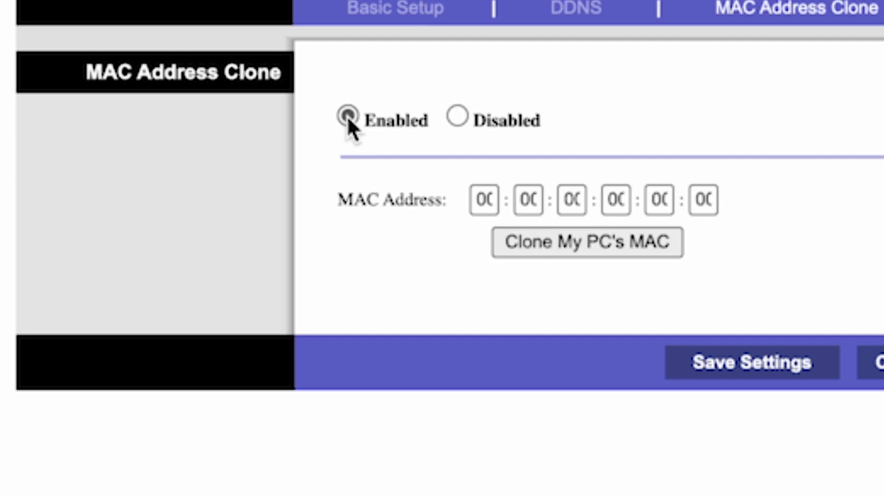
left_click(596, 246)
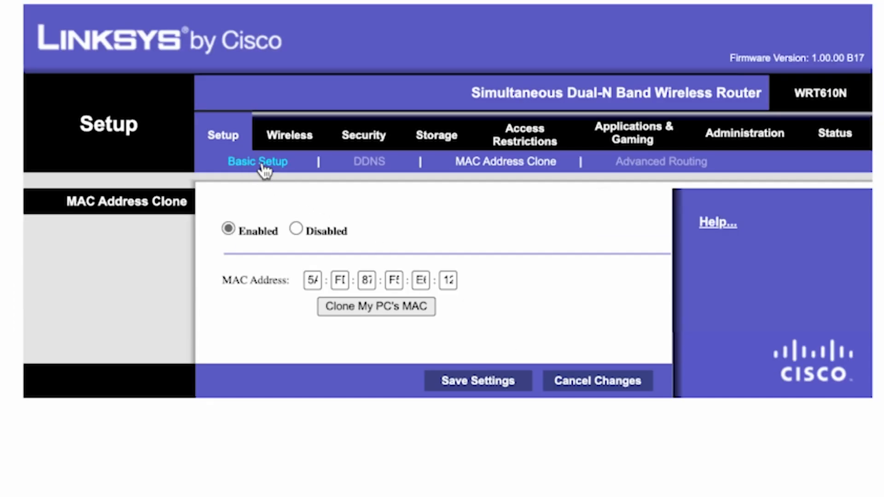
- Return to the basic setup page and reboot the router again, confirming the request
left_click(273, 170)
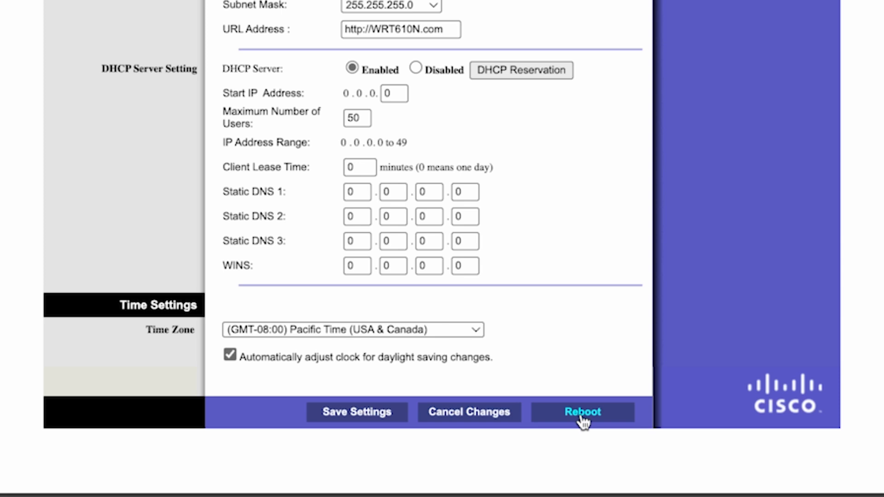
left_click(582, 412)
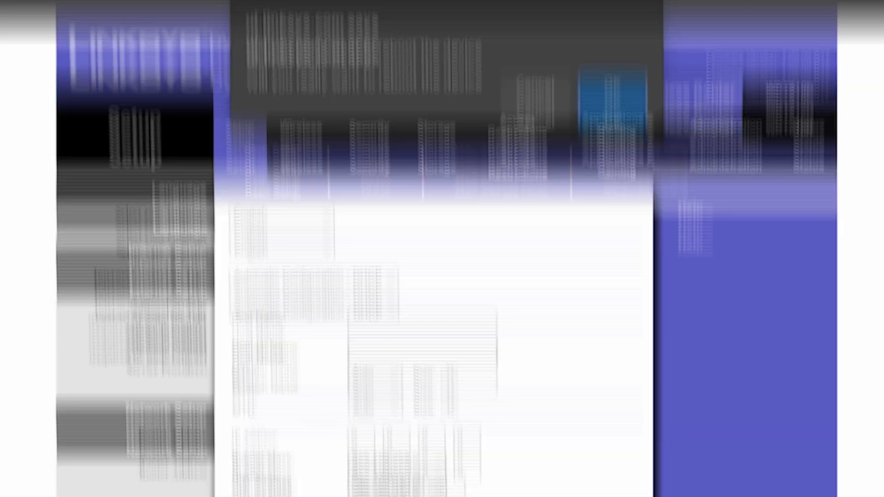
left_click(613, 179)
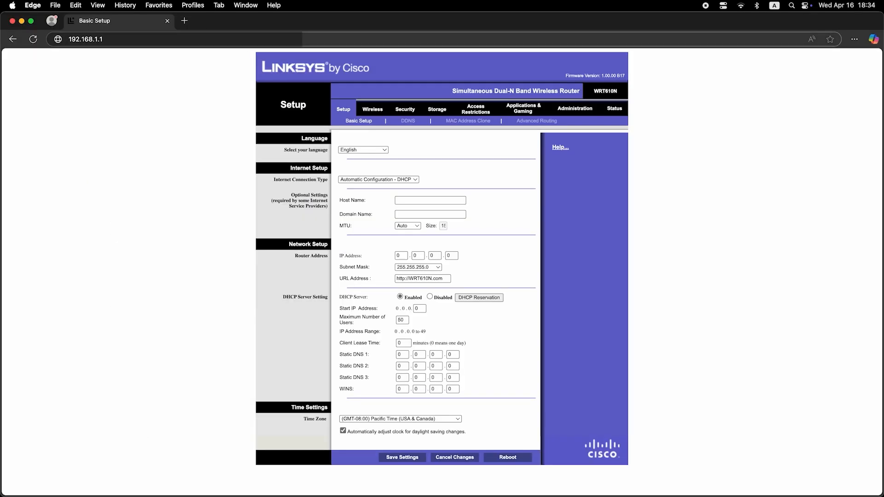
- Check the internet connection again by searching the web for dfdfdfdf in a new browser tab
left_click(184, 21)
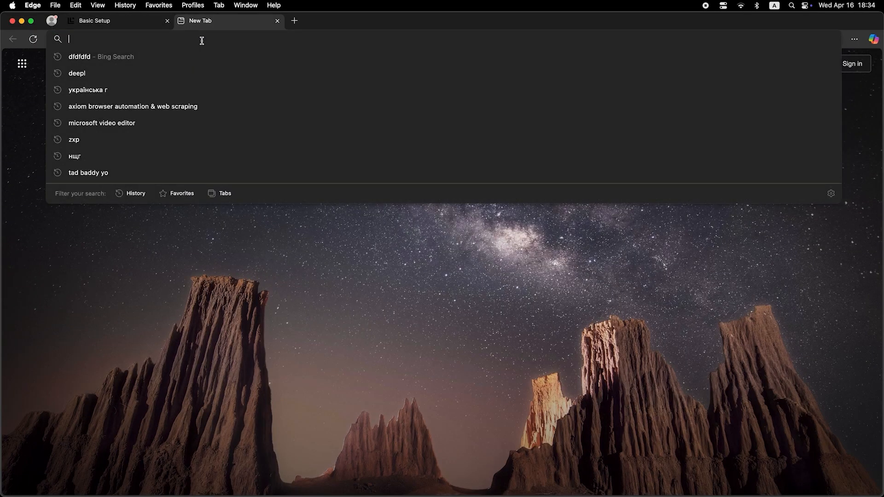
type("dfdfdfdf")
key("Return")
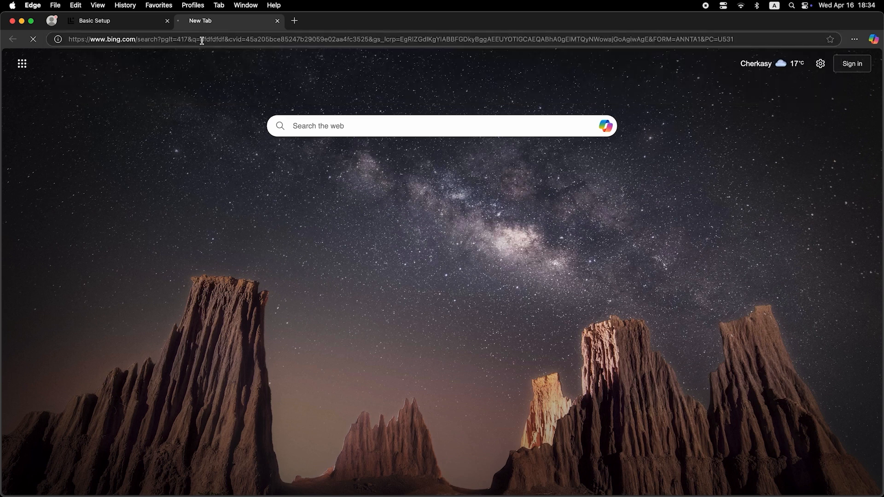